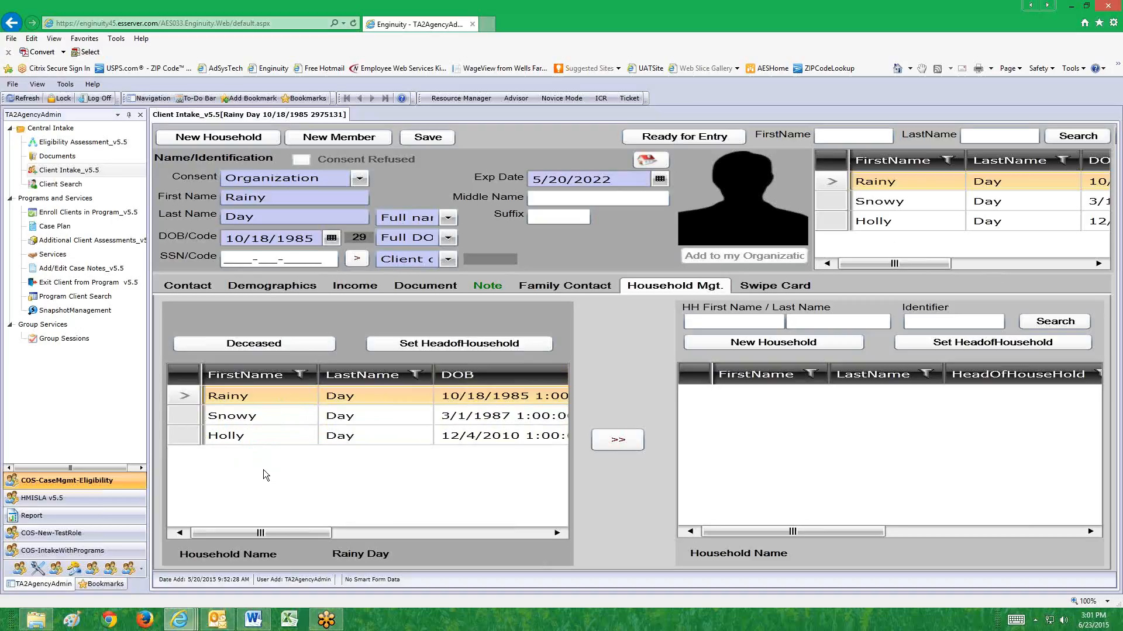
Move the second and third household members together into a new household, and view the remaining member's demographics.
click(183, 418)
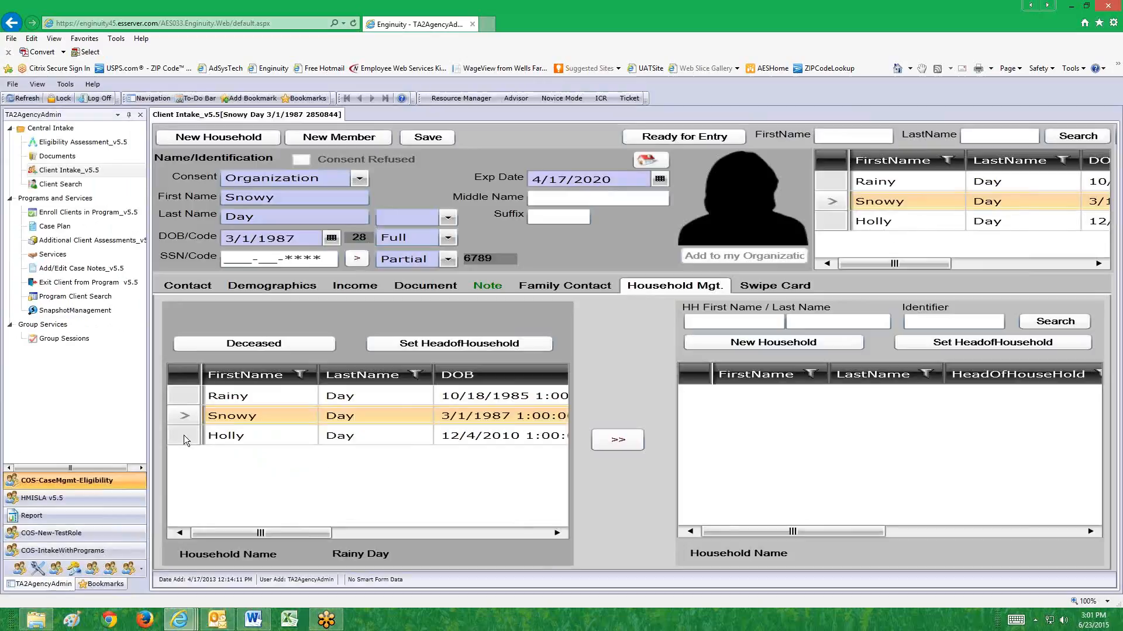
ctrl+click(183, 435)
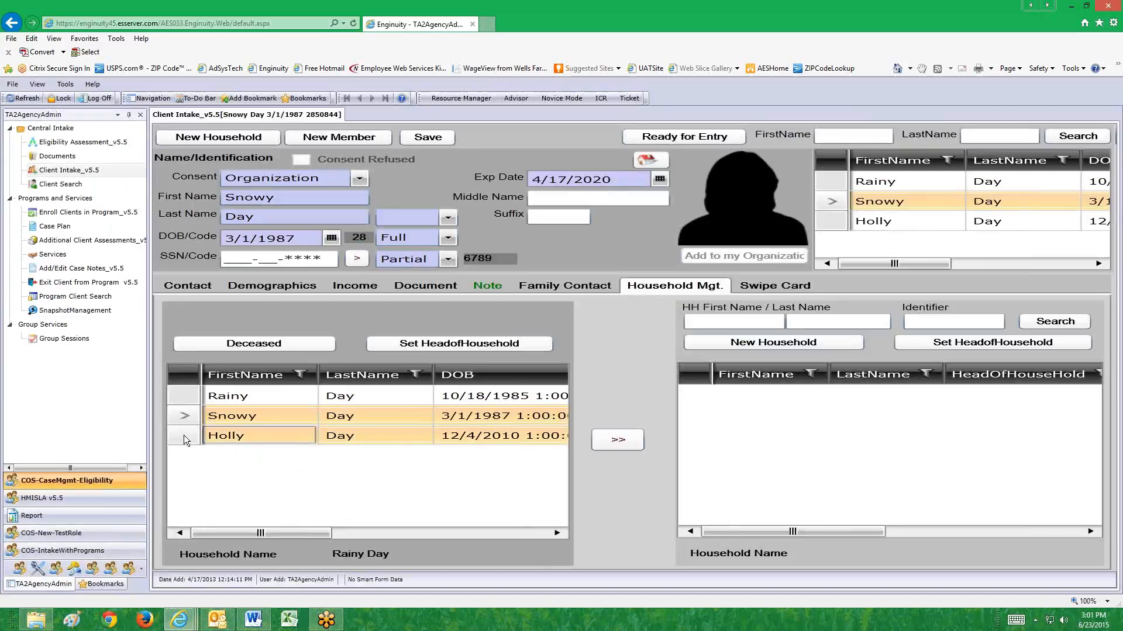
click(761, 342)
click(616, 443)
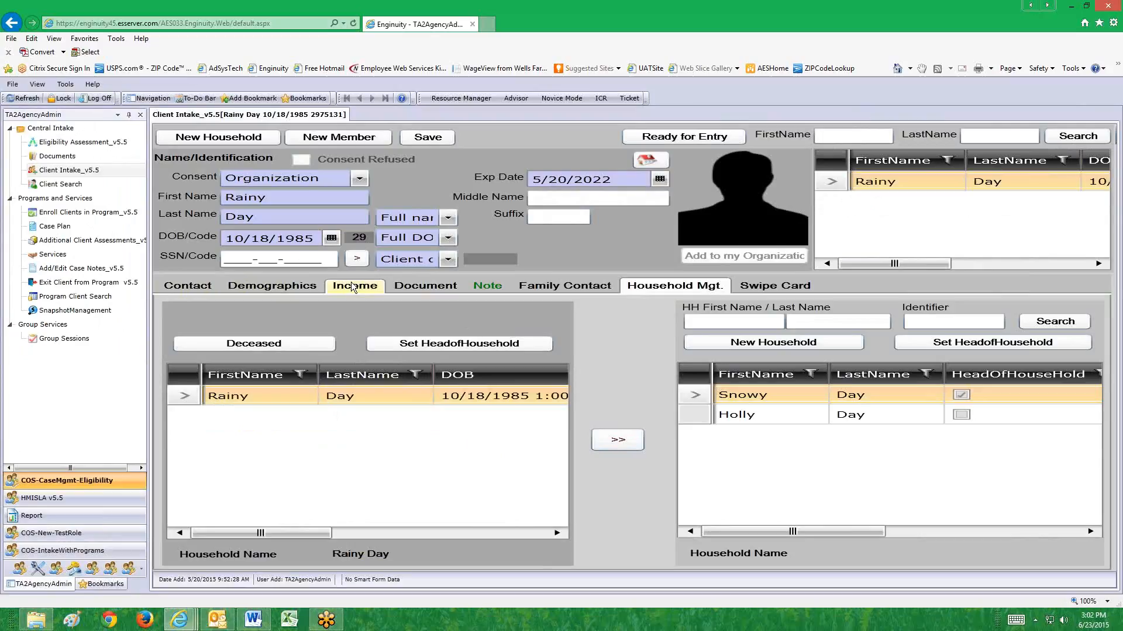
click(290, 286)
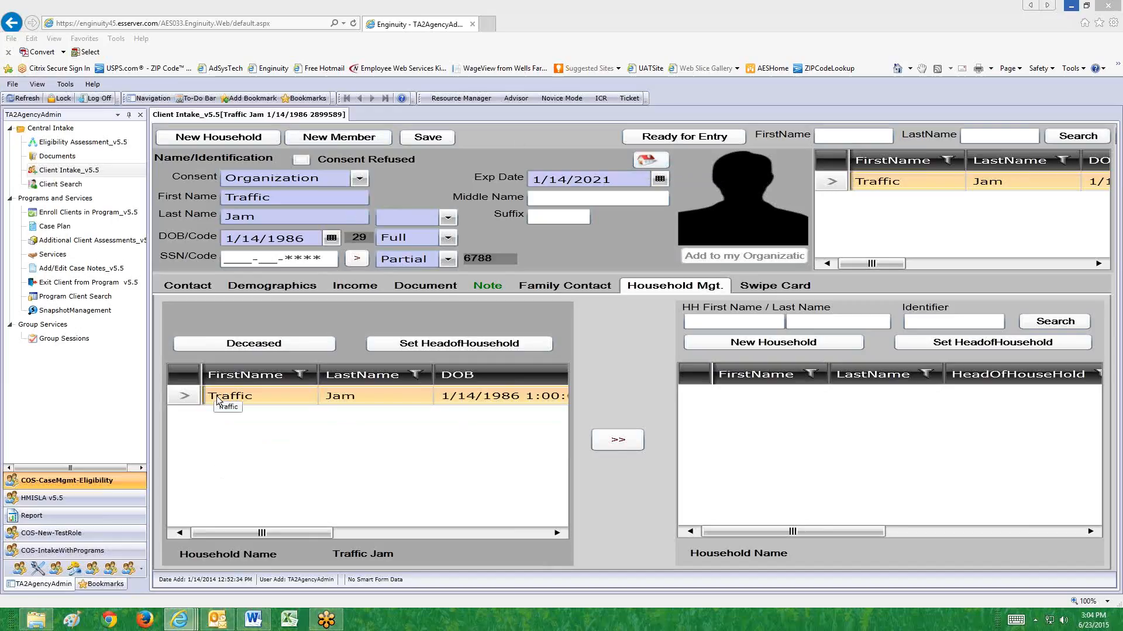
Find the existing destination household by its head's first and last name, and move the current client into it.
click(775, 321)
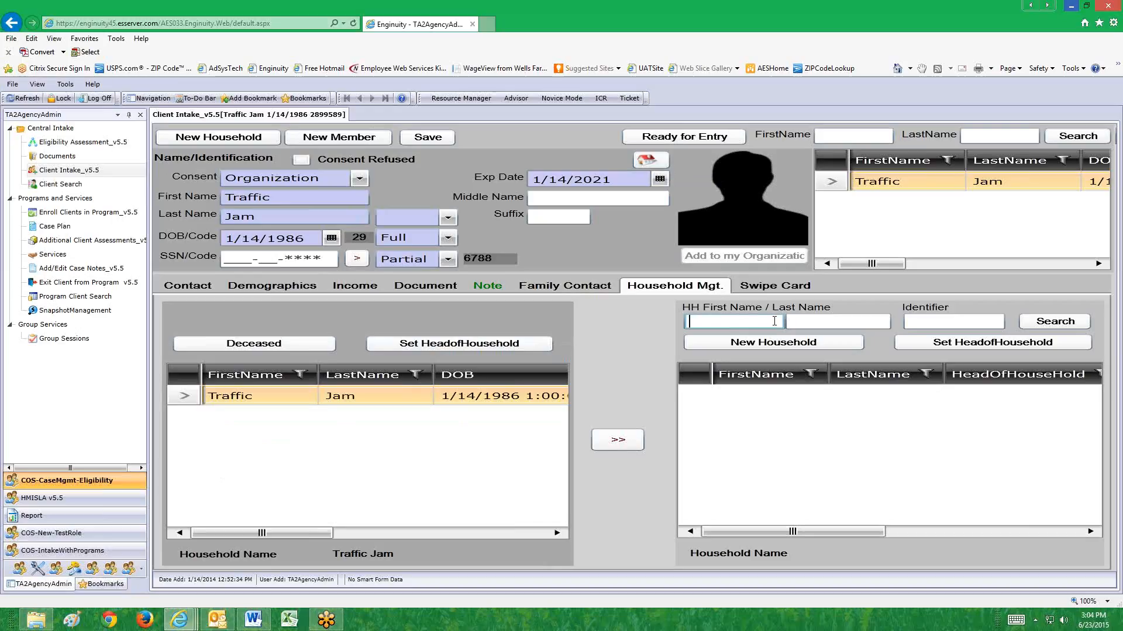
text(Raspberry)
click(848, 324)
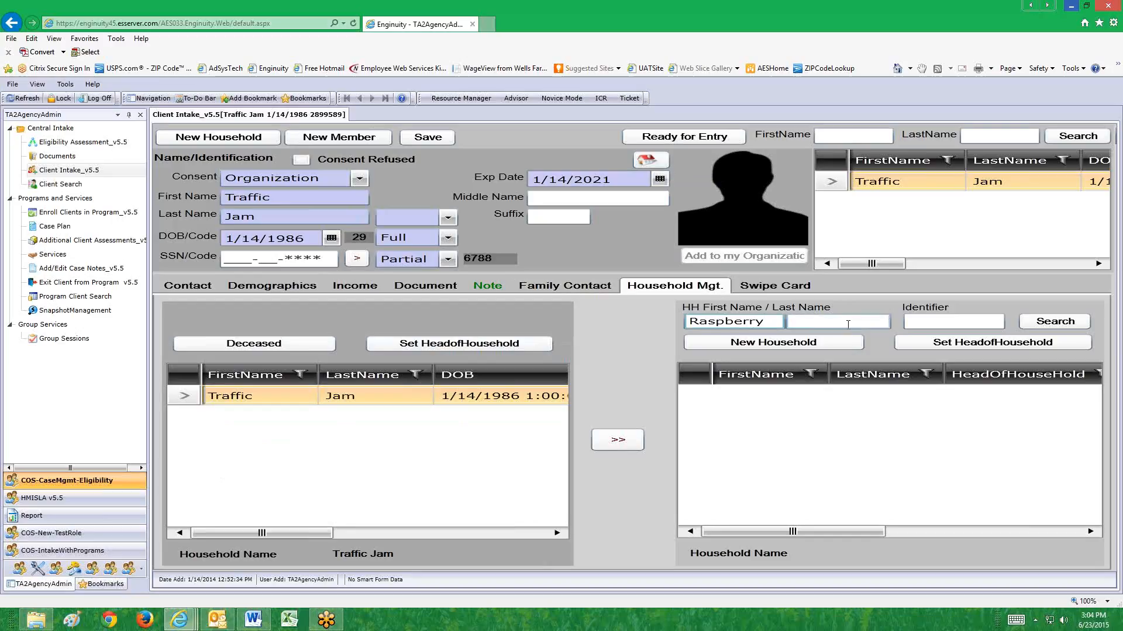
click(818, 325)
text(Jam)
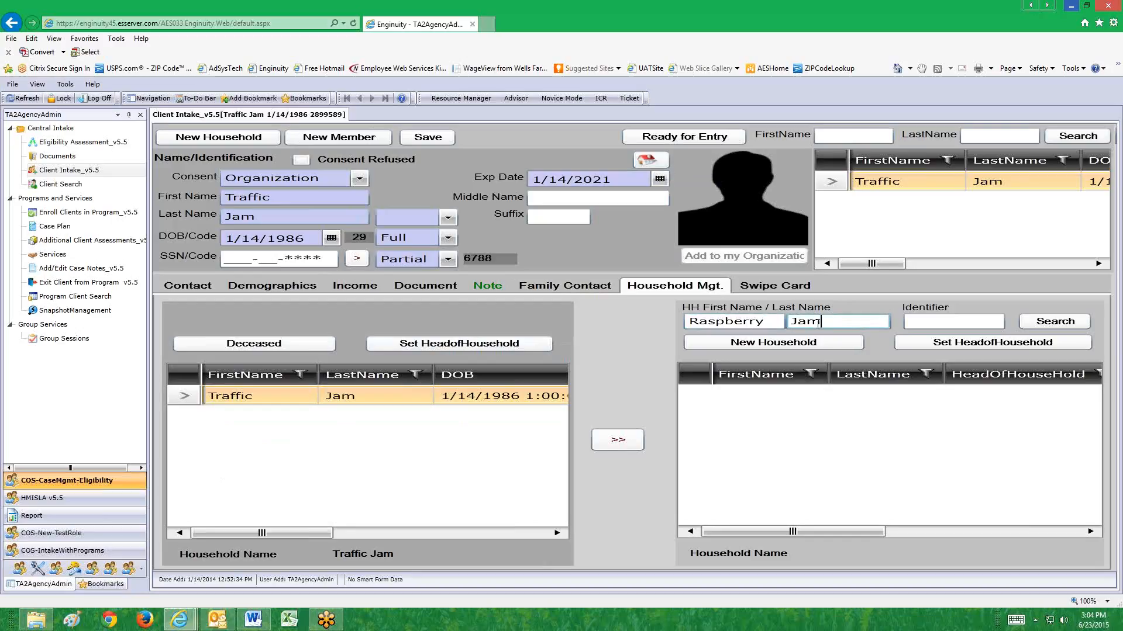
click(1045, 323)
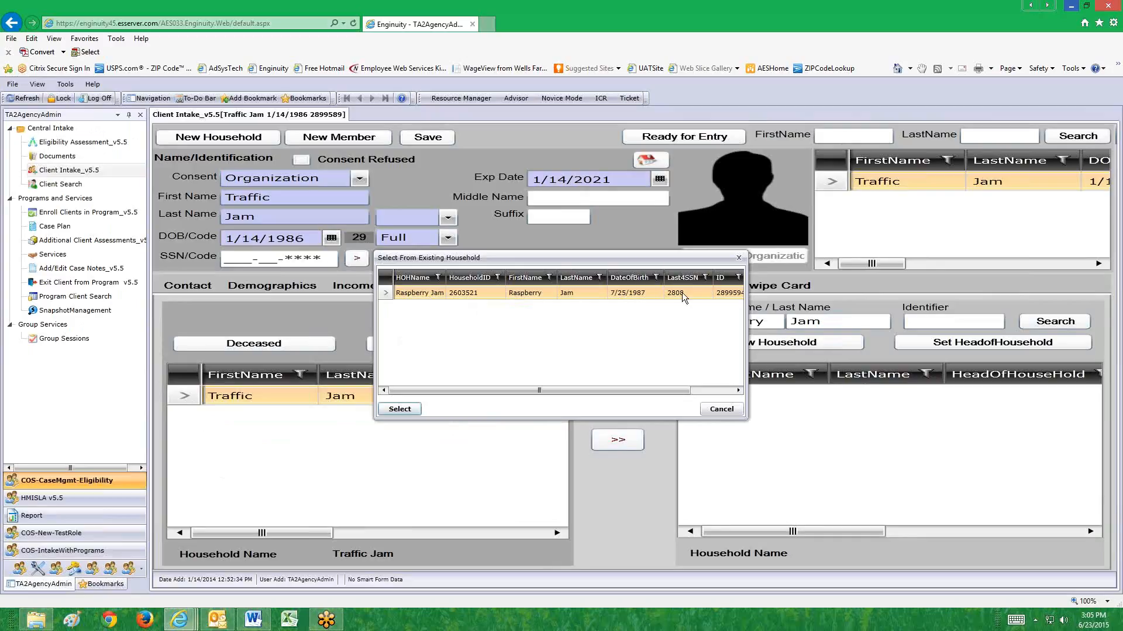
click(399, 410)
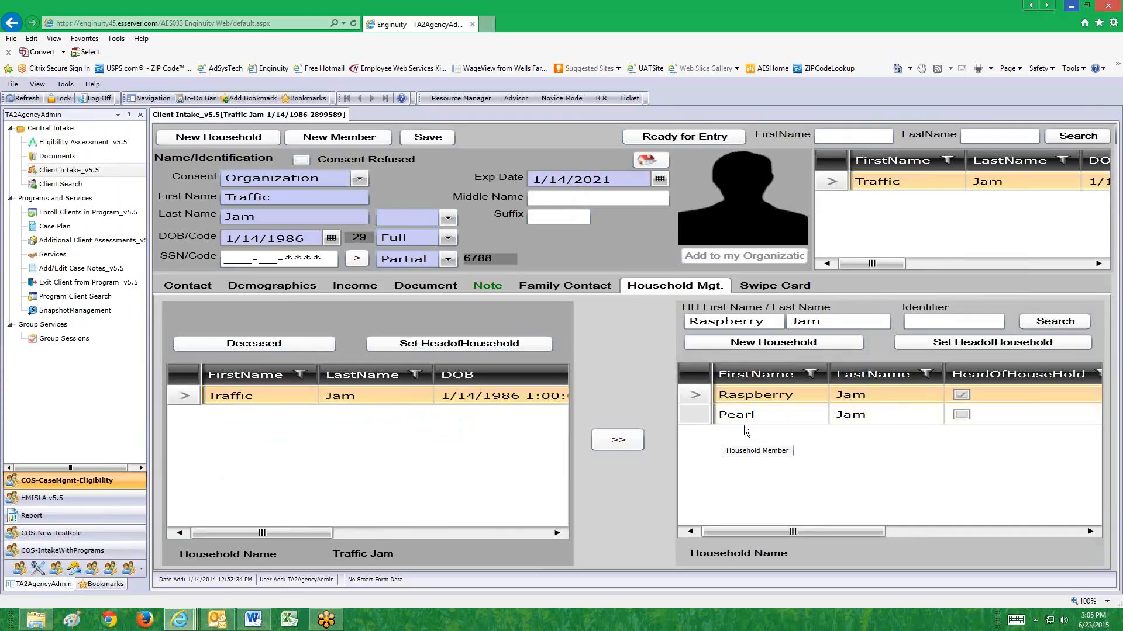
click(180, 395)
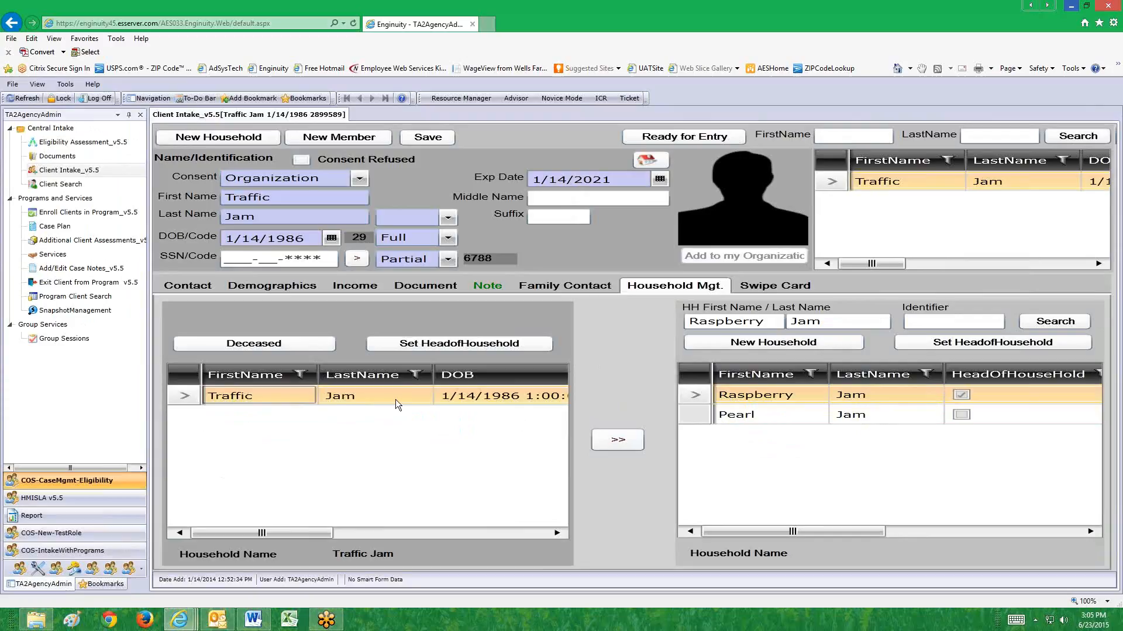
click(615, 442)
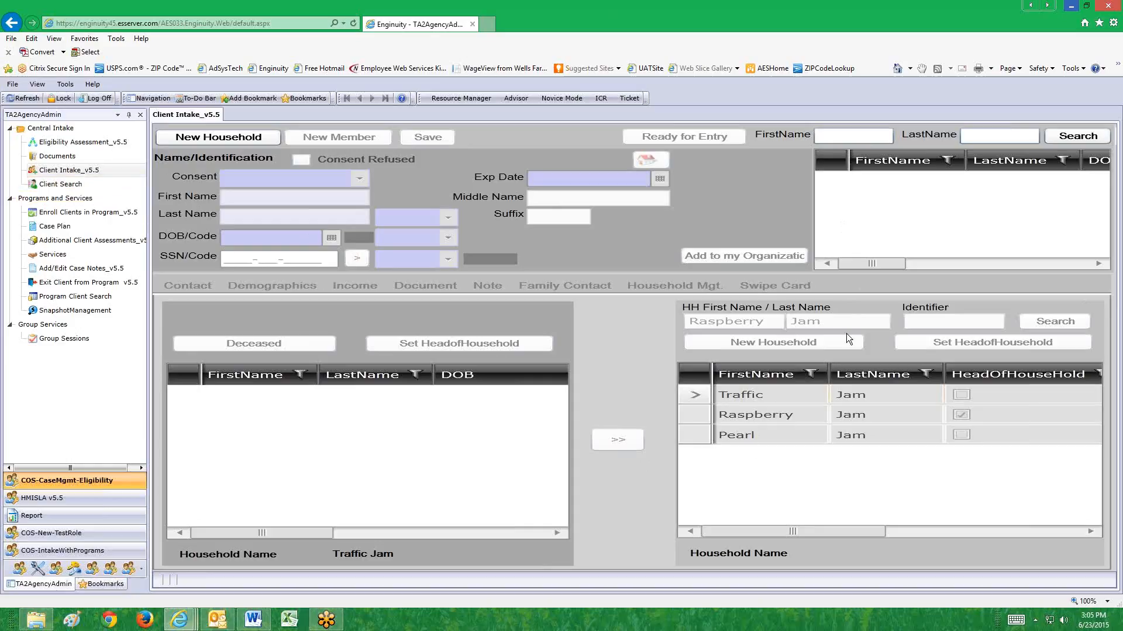
Search again for the transferred client and reopen their record in Client Intake.
click(65, 186)
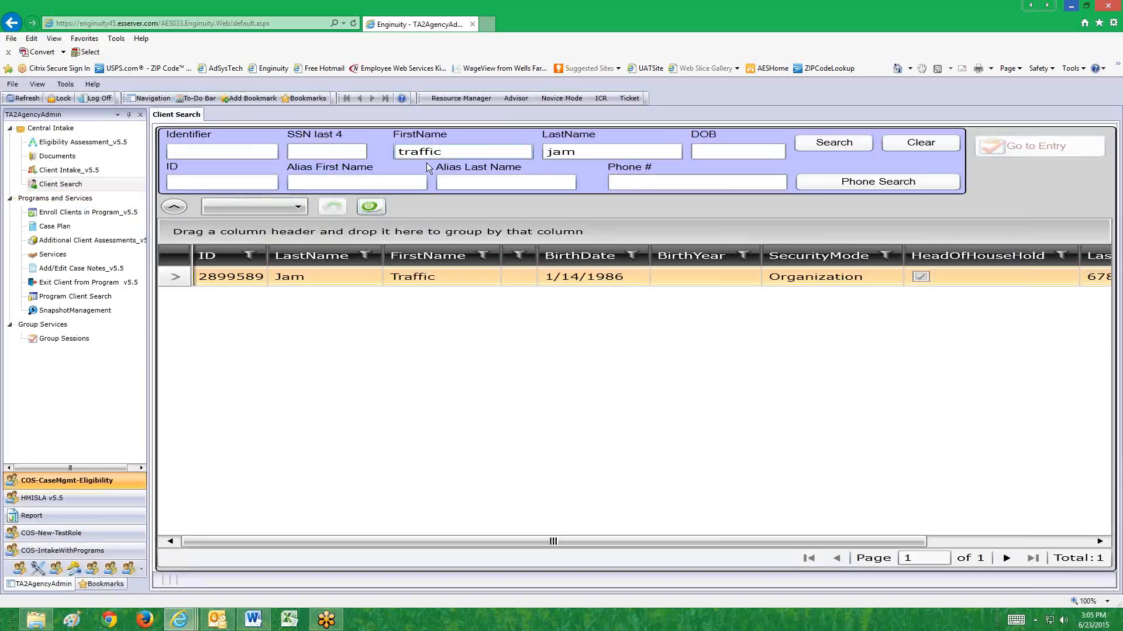
click(829, 142)
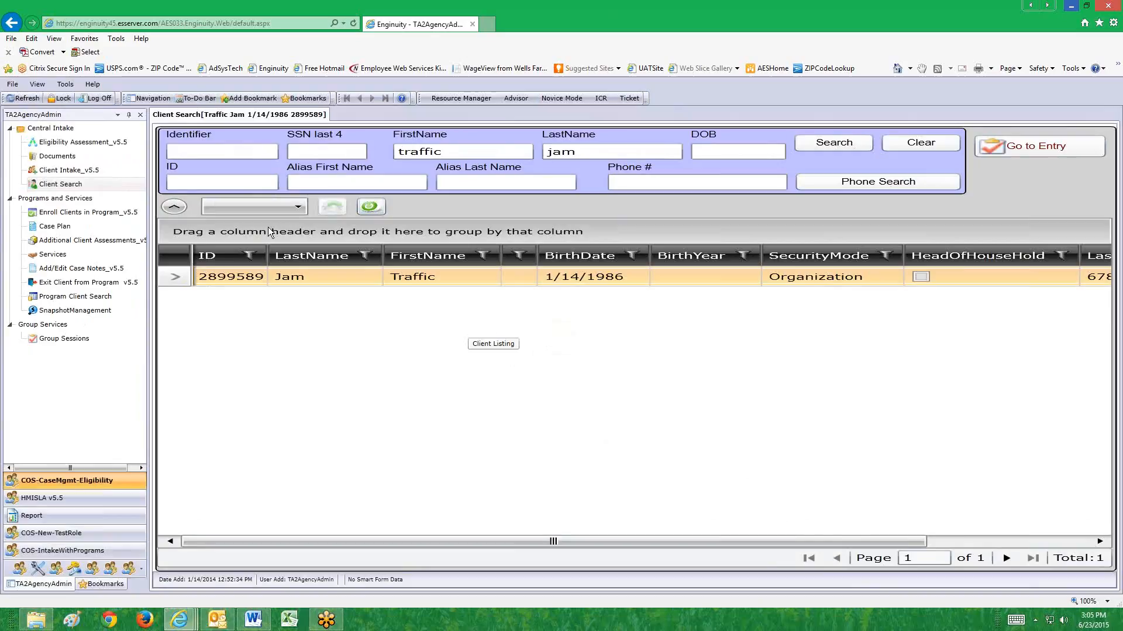
click(89, 170)
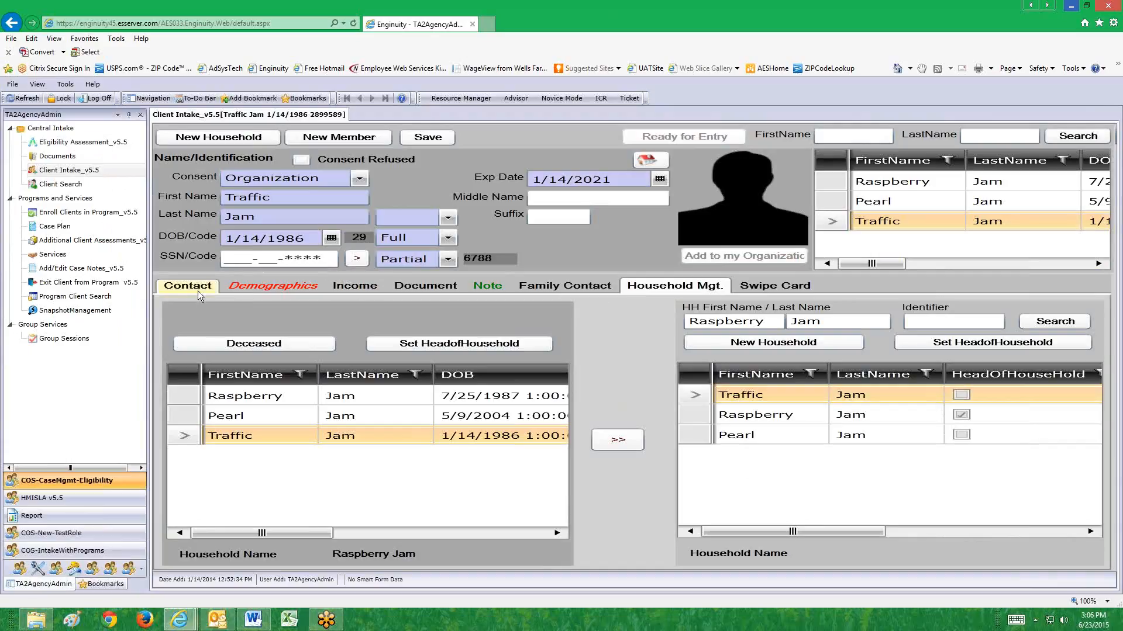
Check the household members' head-of-household flags from the transferred client's demographics, and make that client the head of household.
click(247, 285)
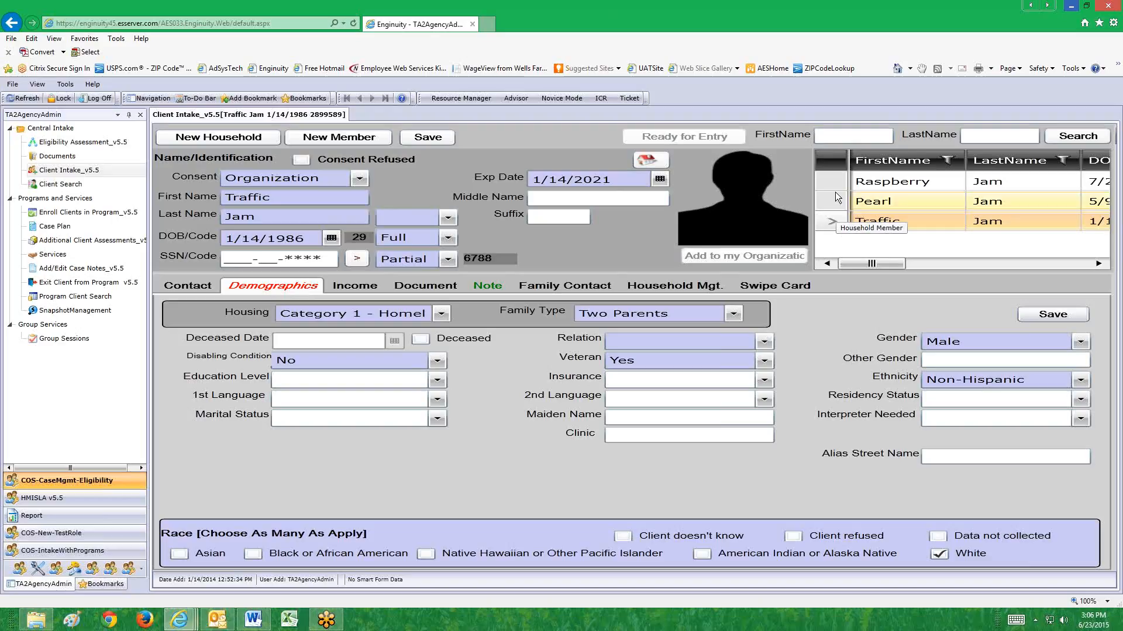
drag(861, 258, 949, 242)
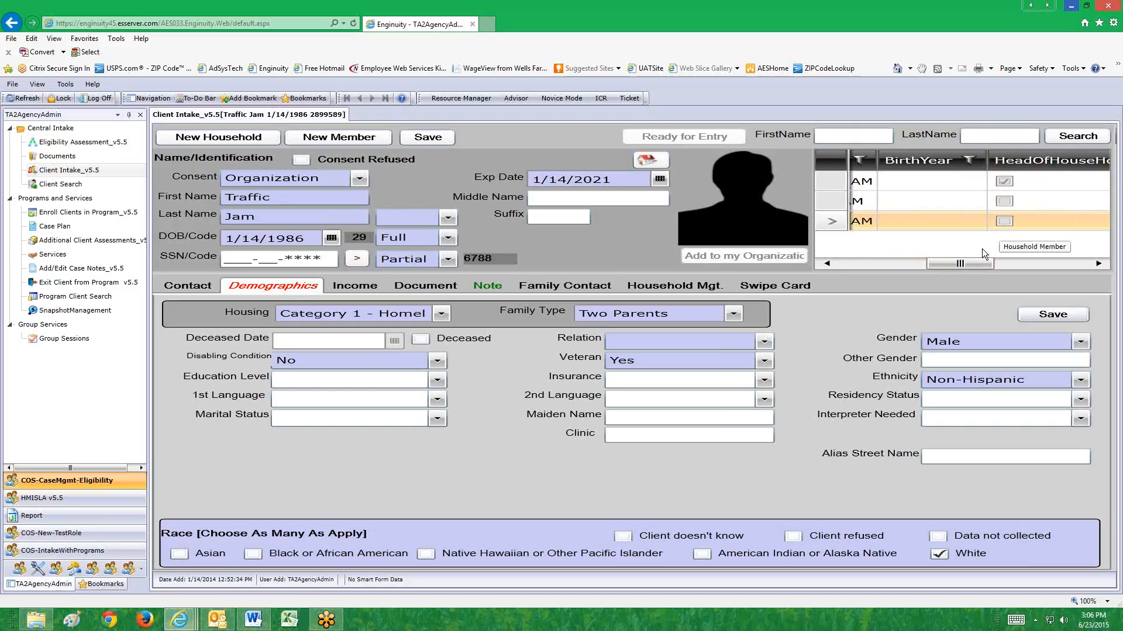
drag(968, 264, 853, 221)
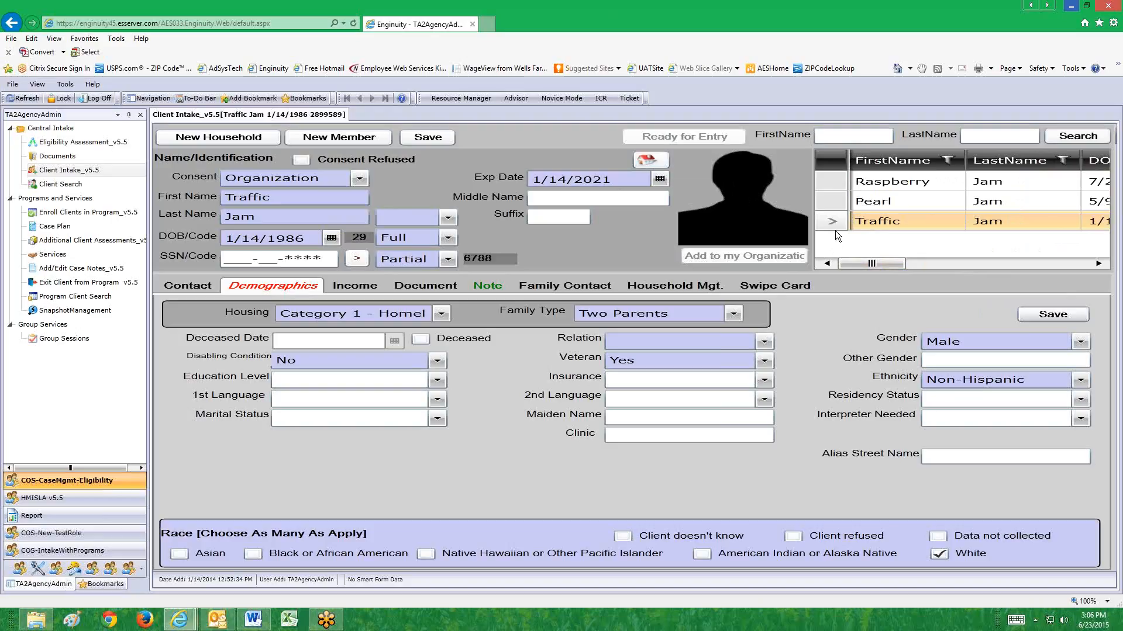
click(643, 160)
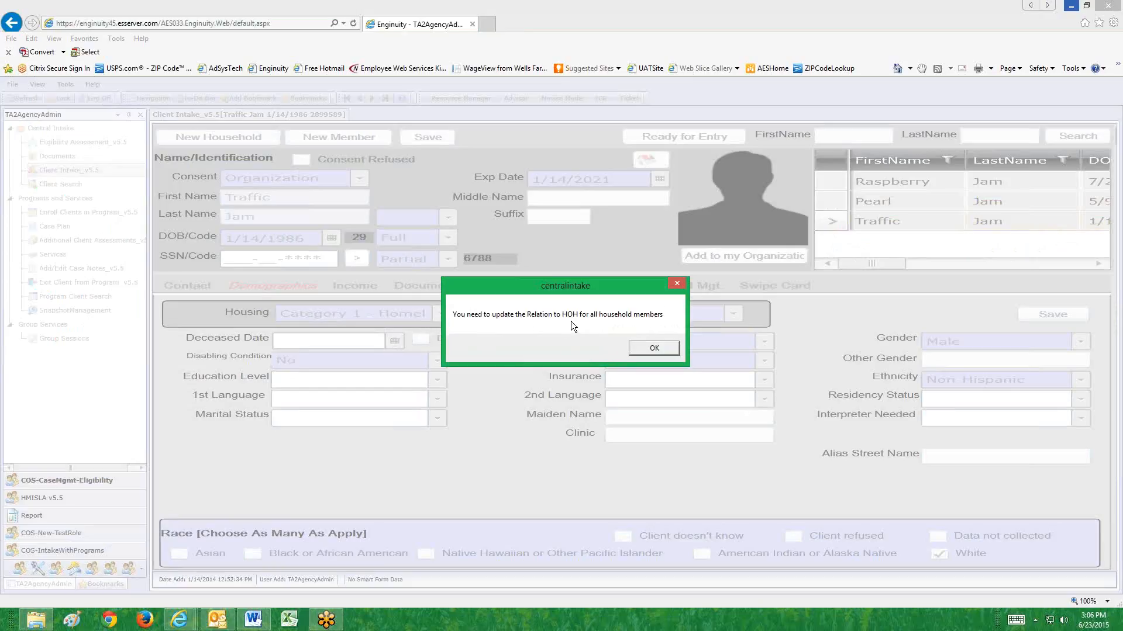
click(655, 349)
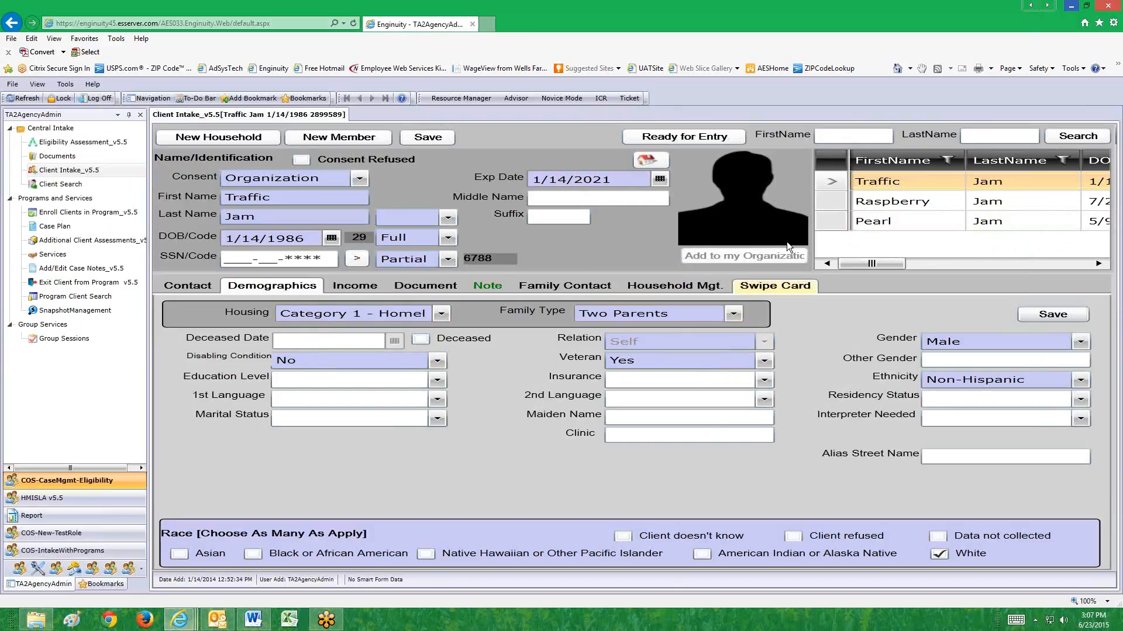
Set the second household member's relation to "Head of household's spouse or partner" and save the demographics.
click(830, 203)
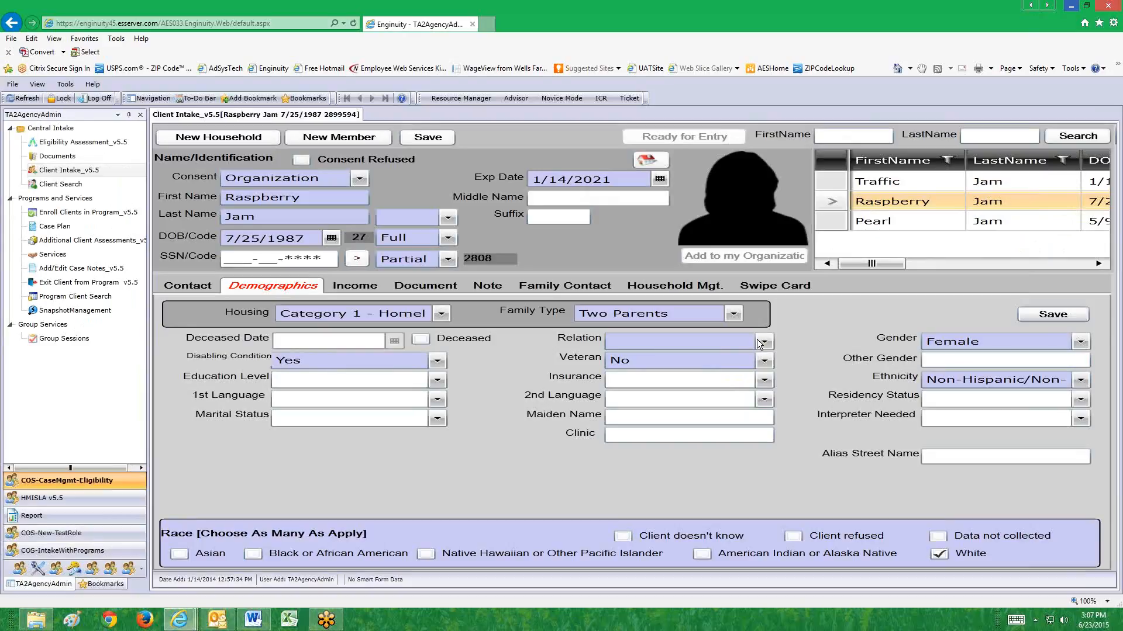
click(765, 342)
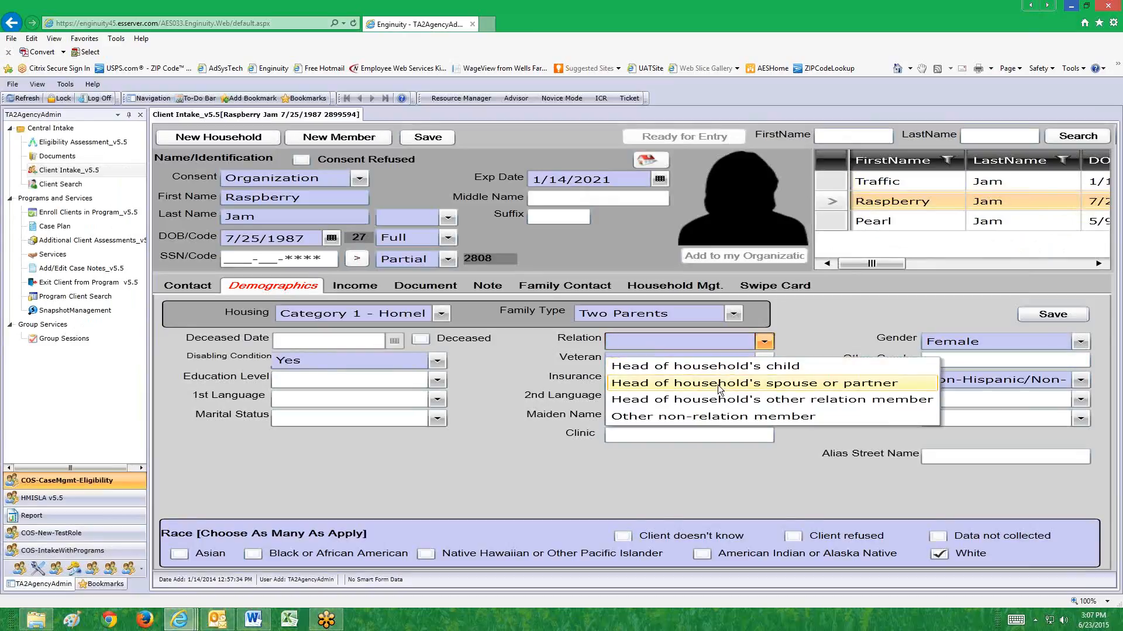
click(718, 384)
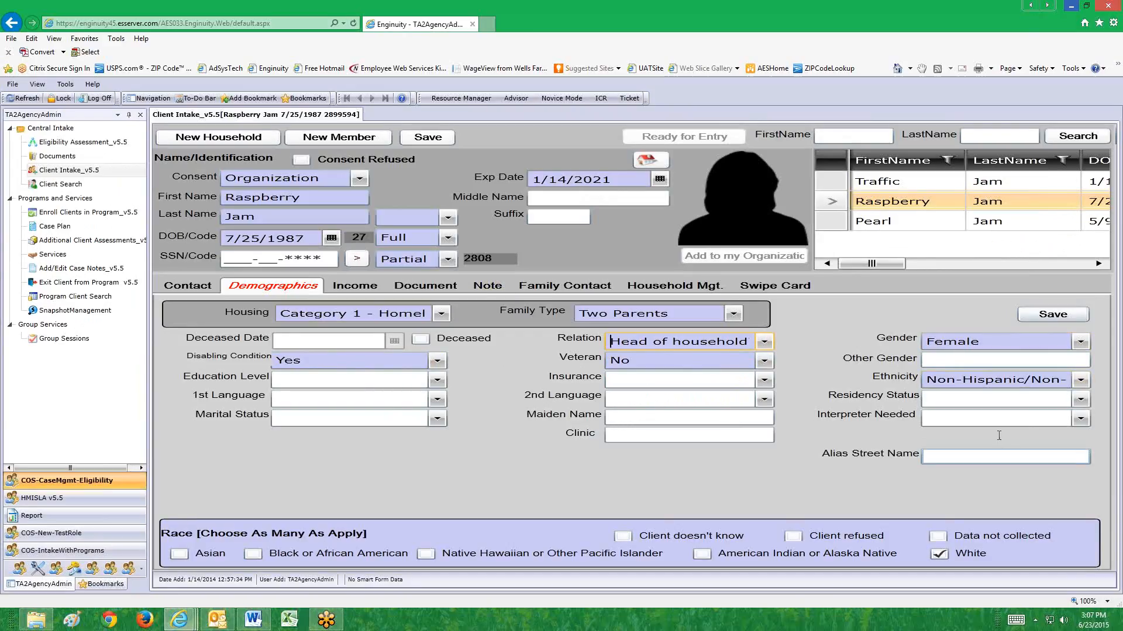
click(1034, 314)
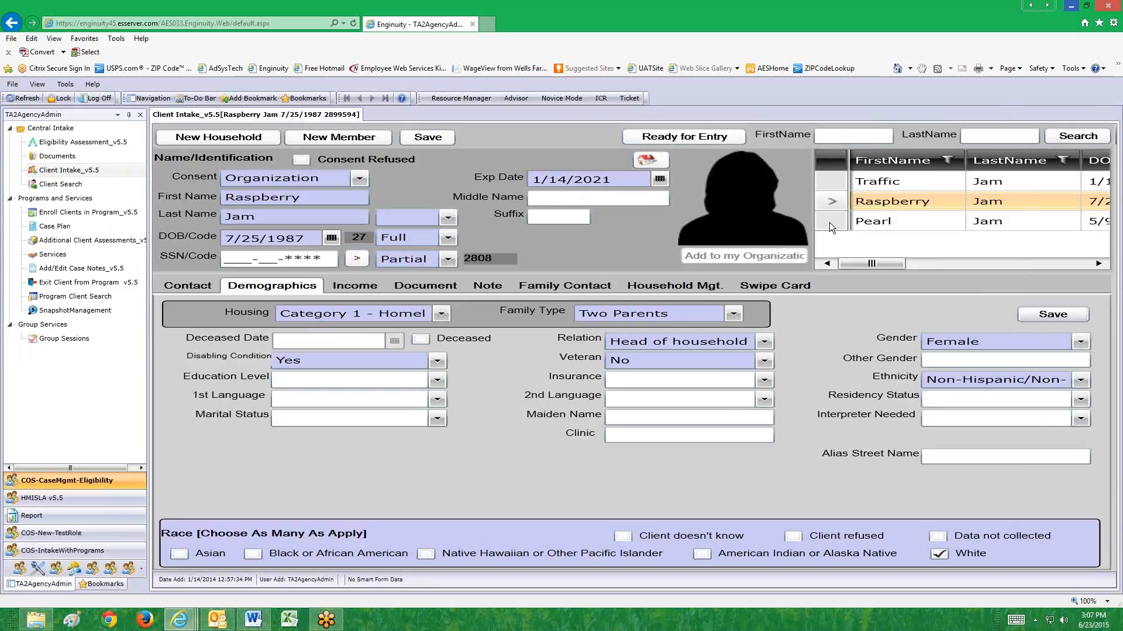
Set the third household member's relation to "Head of household's child" and save the demographics.
click(830, 225)
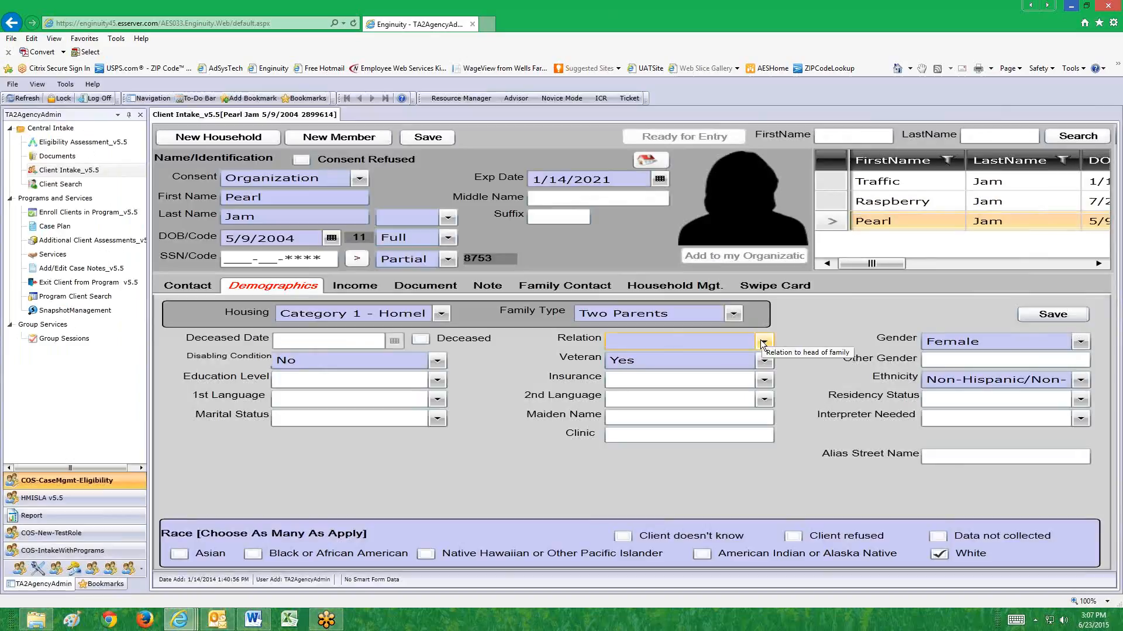
click(761, 340)
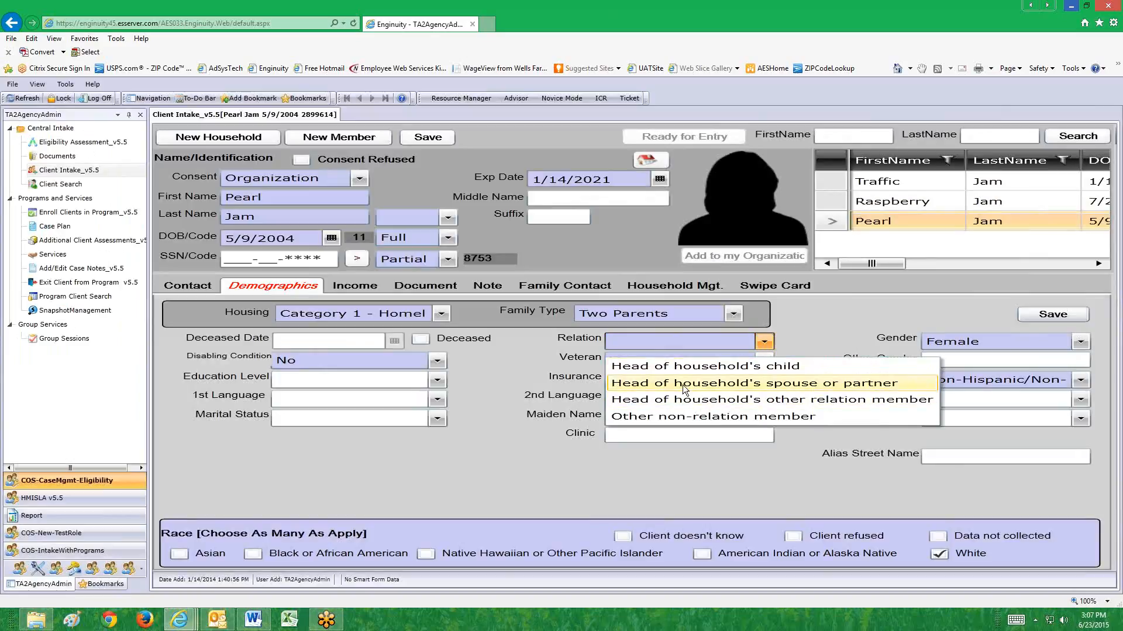
click(674, 367)
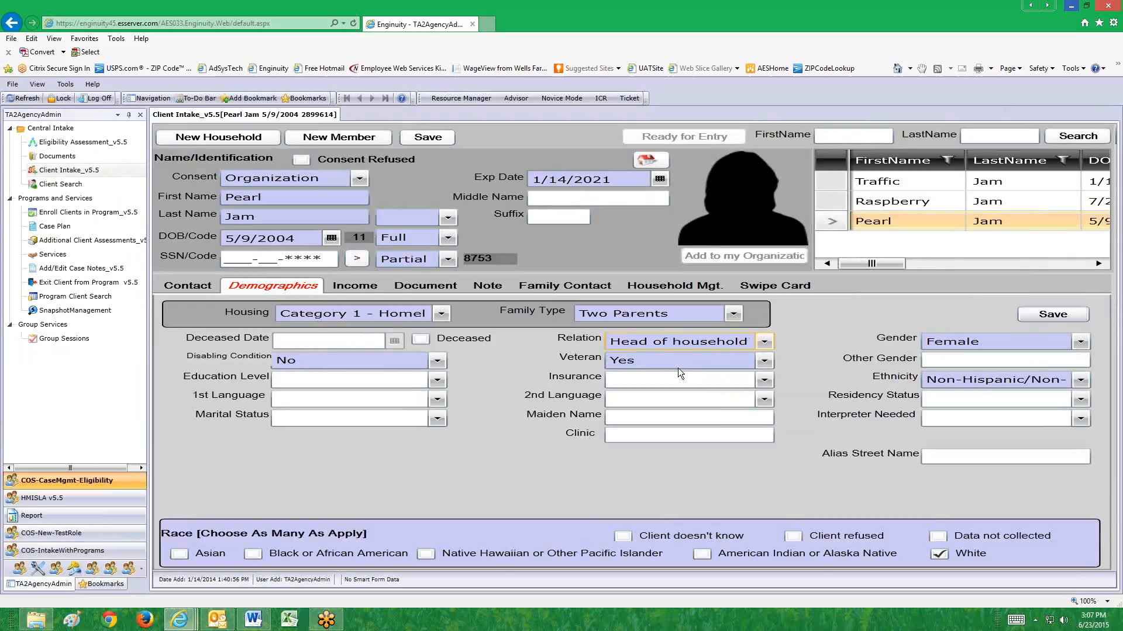
click(1040, 314)
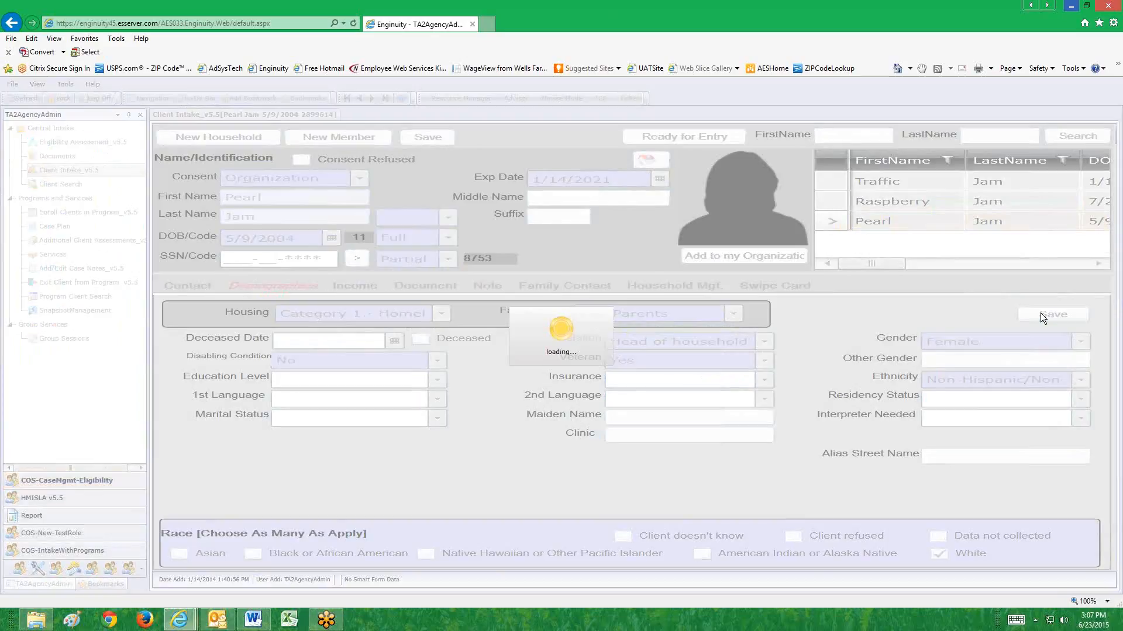